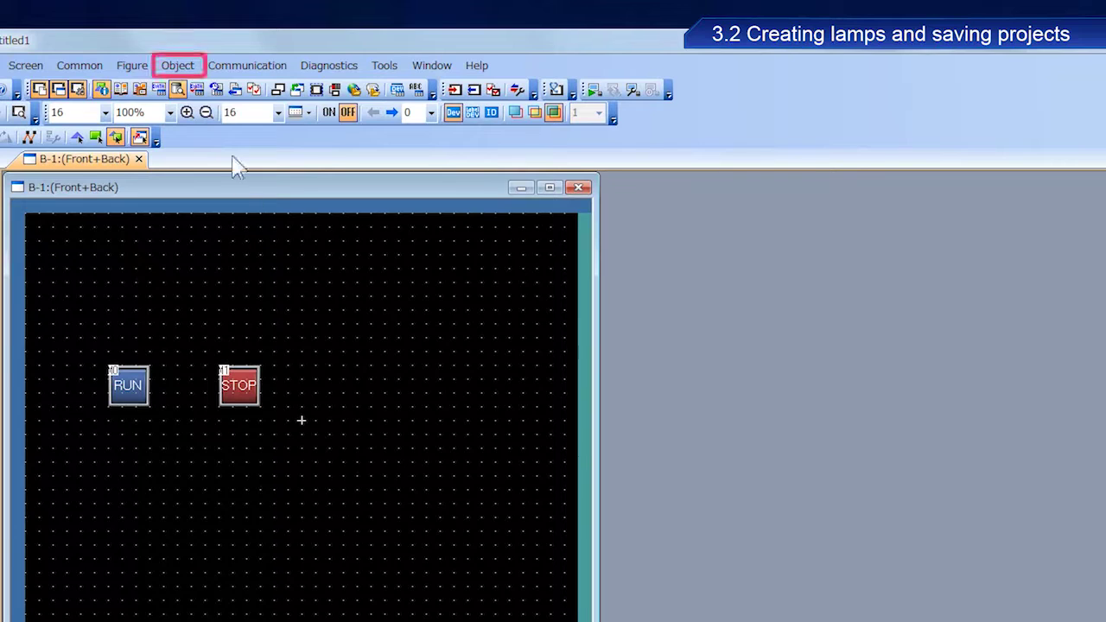
Add a bit lamp from the Object menu and place it right of the STOP switch
{"action": "left_click", "coordinate": [177, 66]}
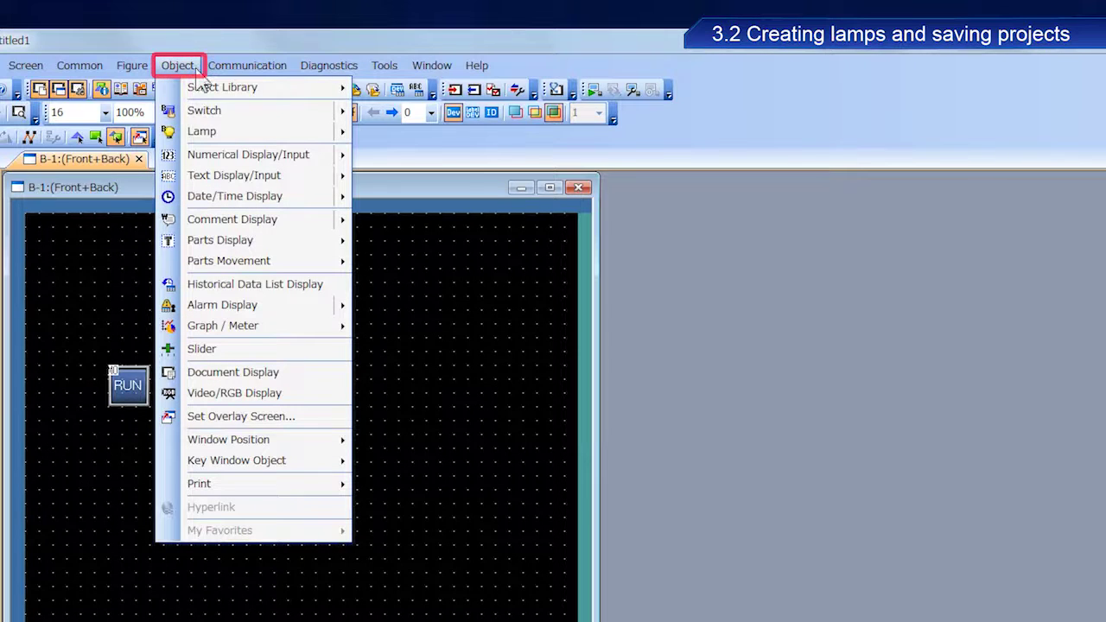
{"action": "mouse_move", "coordinate": [202, 131]}
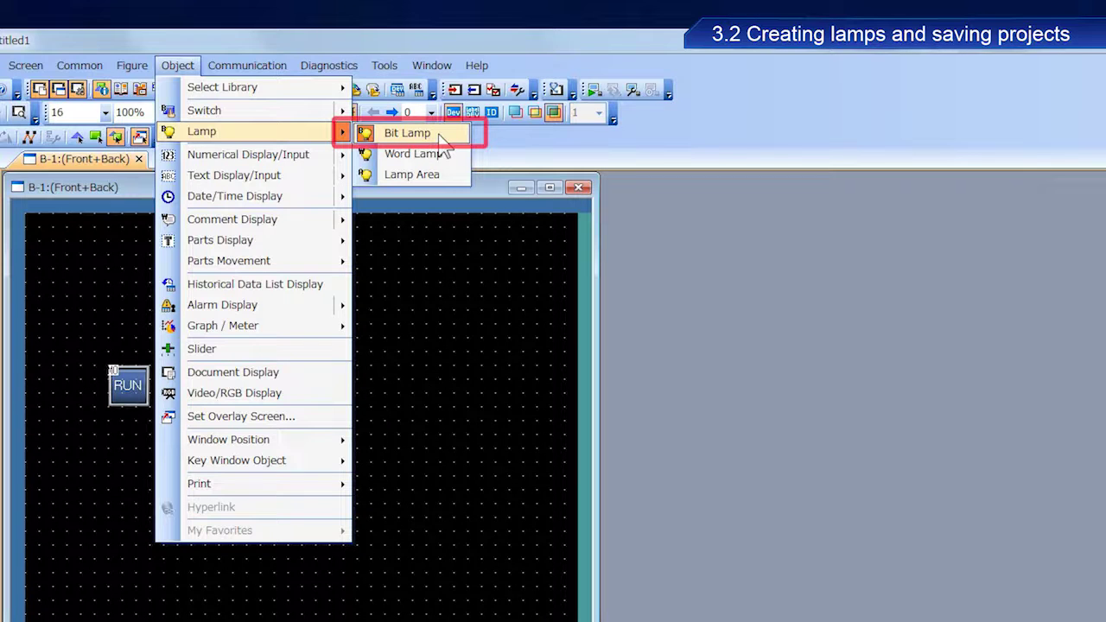
{"action": "left_click", "coordinate": [439, 135]}
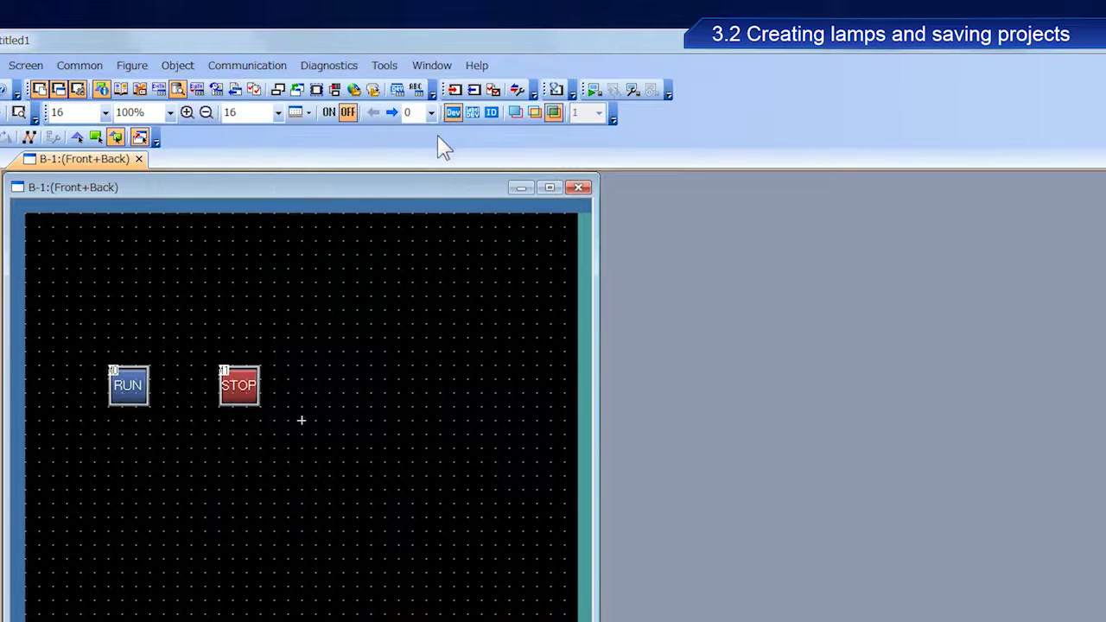
{"action": "left_click", "coordinate": [328, 366]}
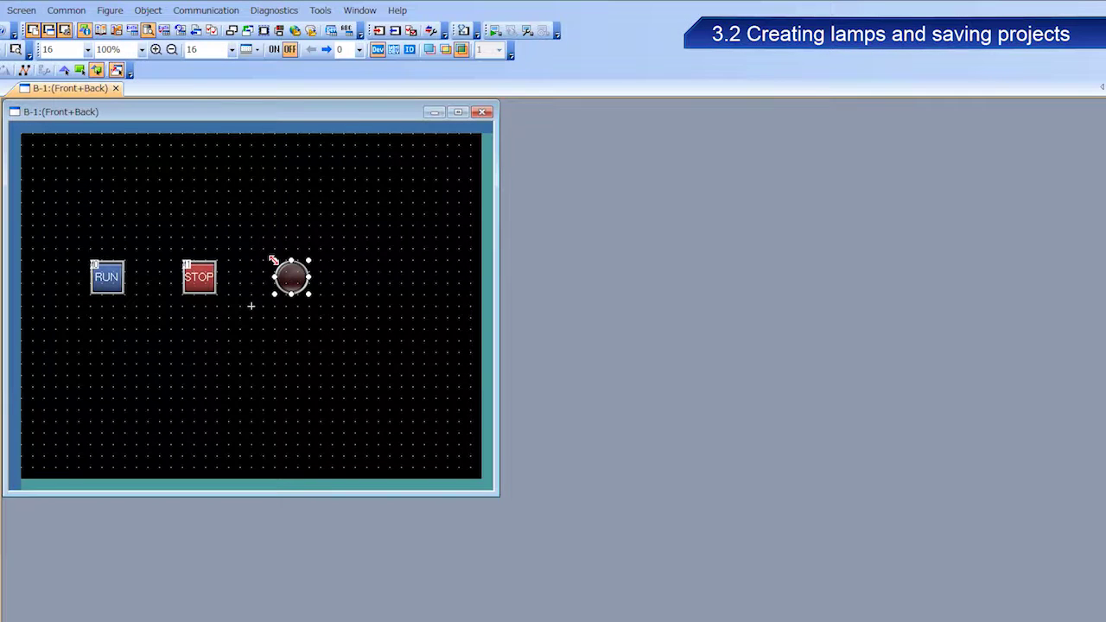
Assign device Y0010 (type Y, number 10) to the new bit lamp
{"action": "double_click", "coordinate": [294, 282]}
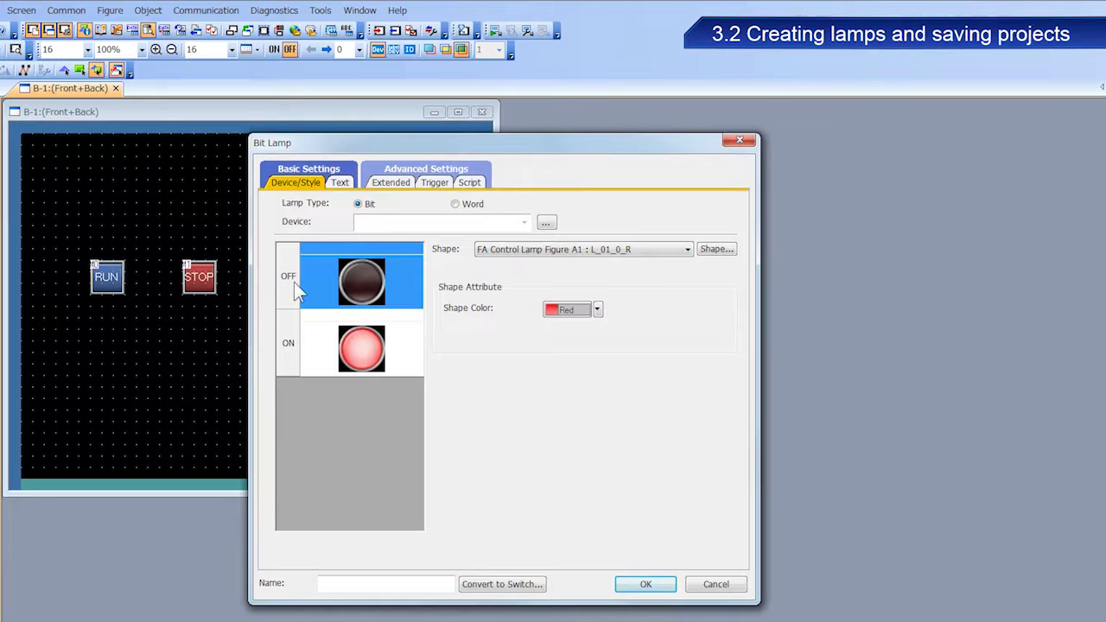
{"action": "left_click", "coordinate": [547, 224]}
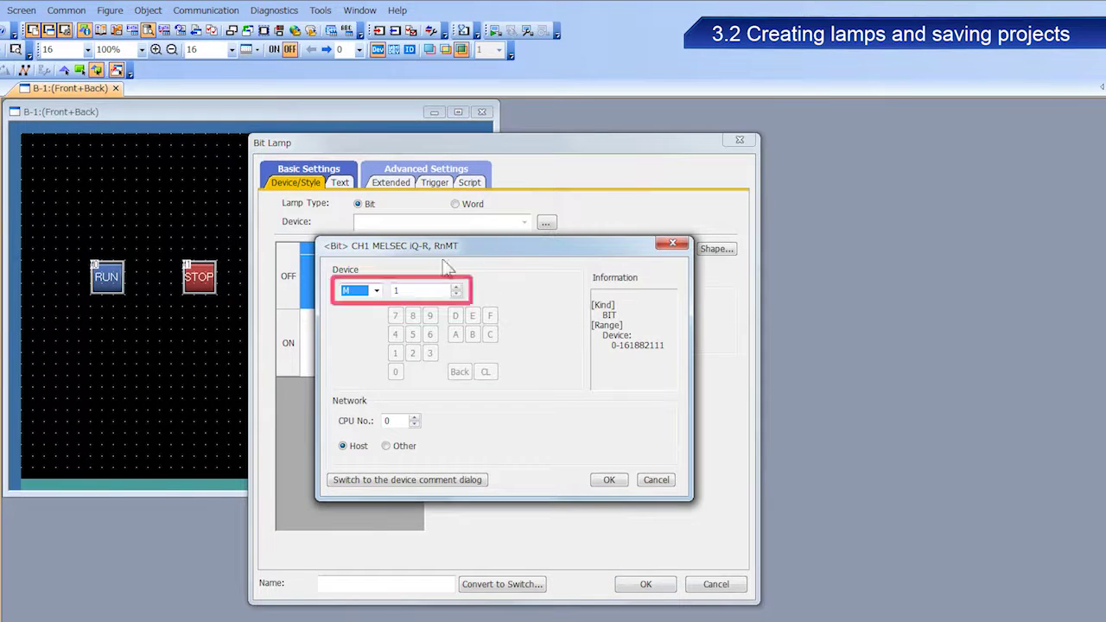
{"action": "left_click", "coordinate": [377, 290]}
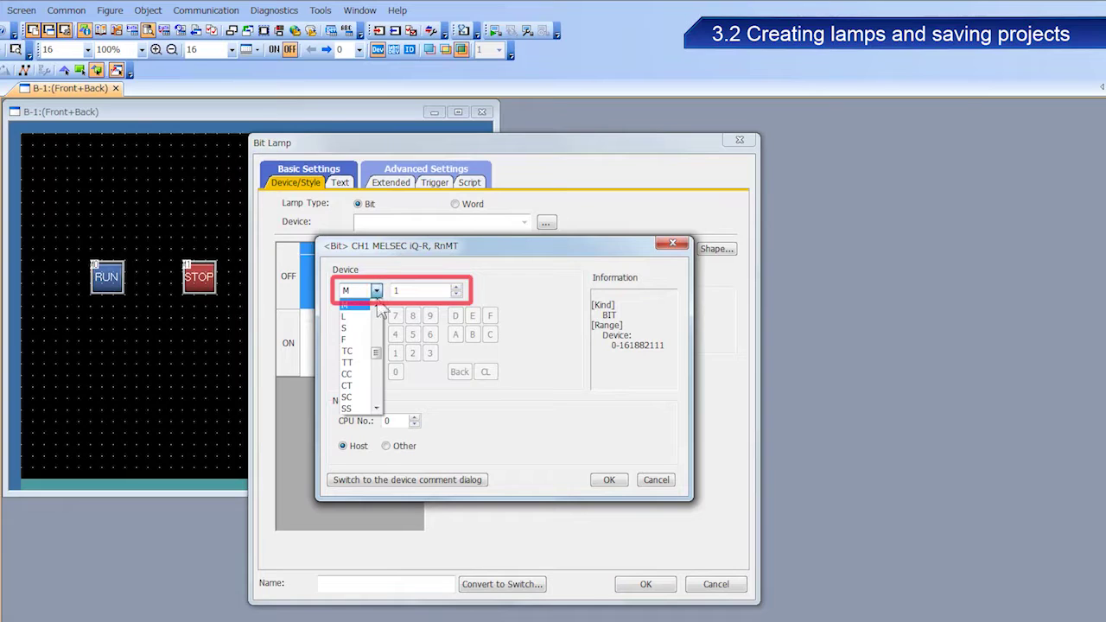
{"action": "left_click", "coordinate": [377, 303]}
{"action": "left_click", "coordinate": [377, 303]}
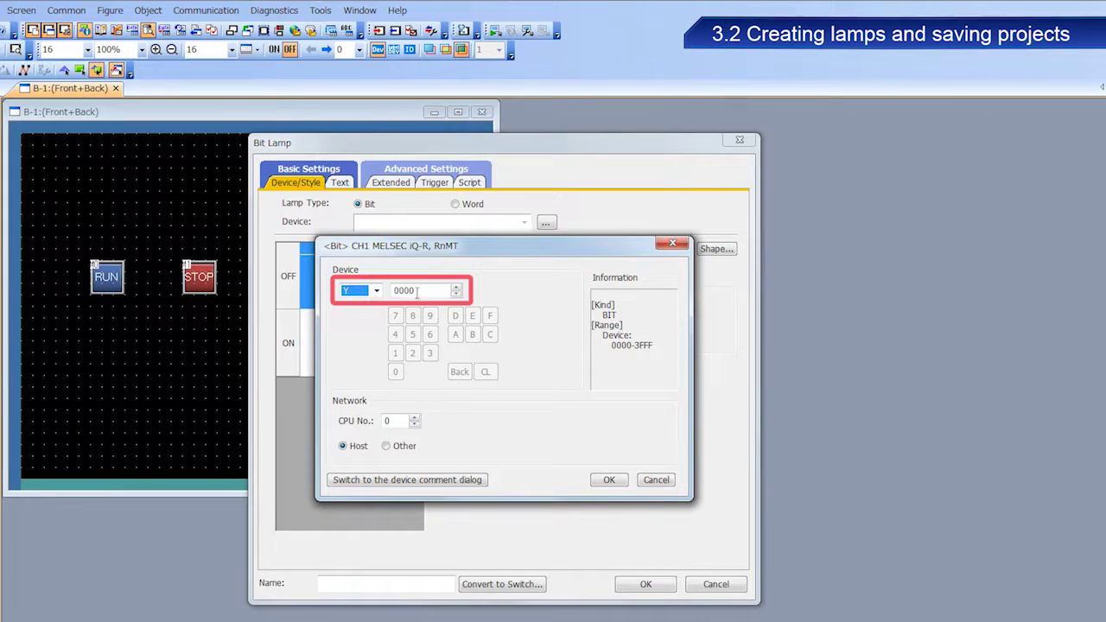
{"action": "left_click", "coordinate": [418, 293]}
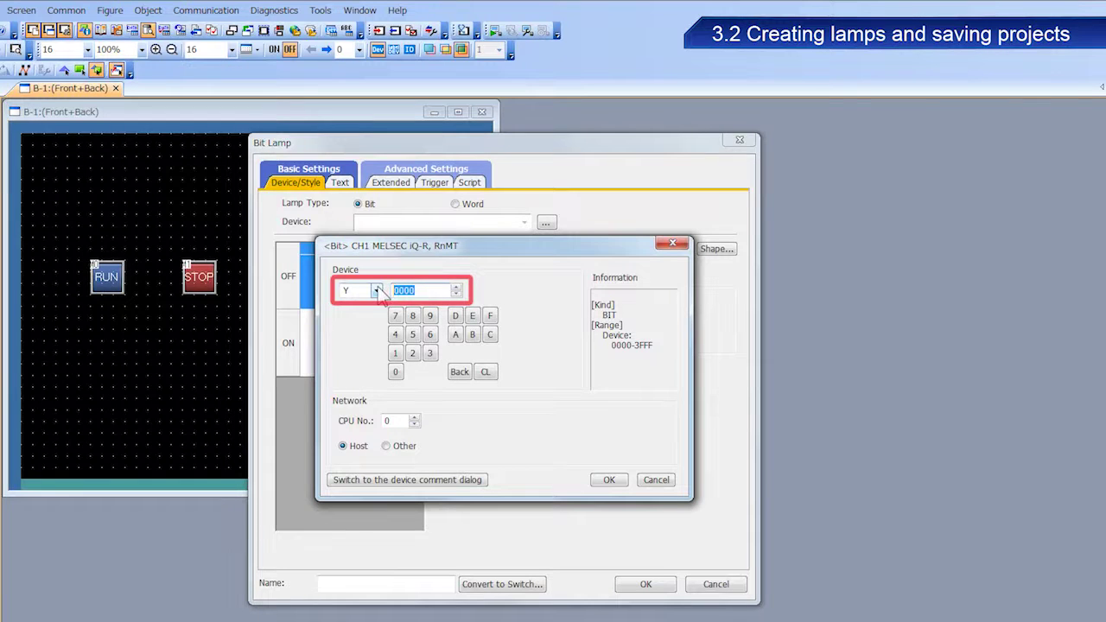
{"action": "type", "text": "10"}
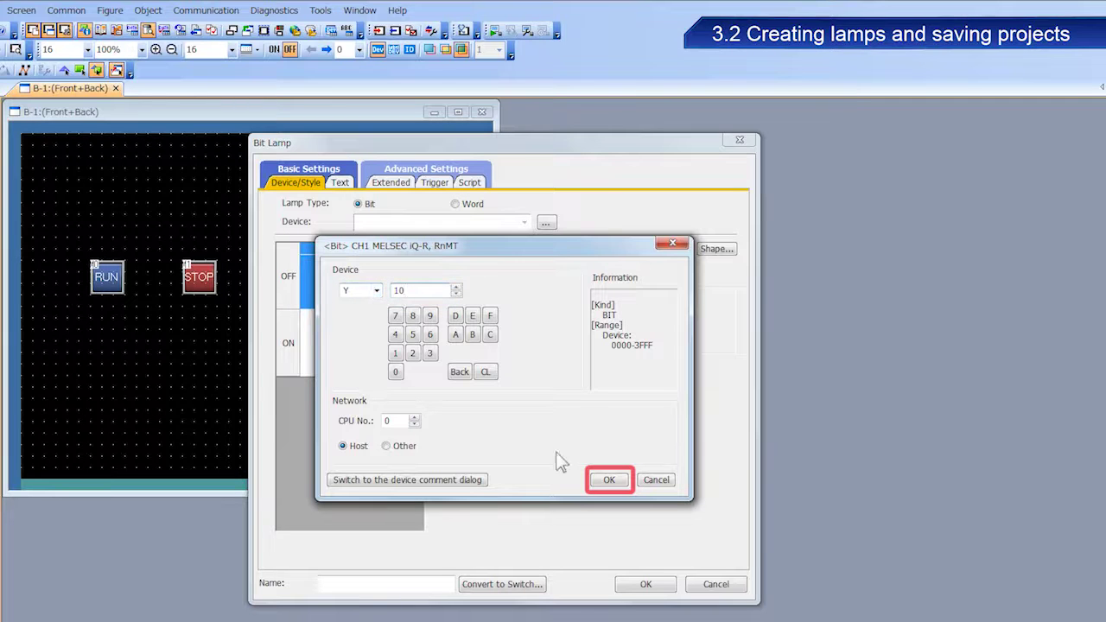
{"action": "left_click", "coordinate": [618, 480]}
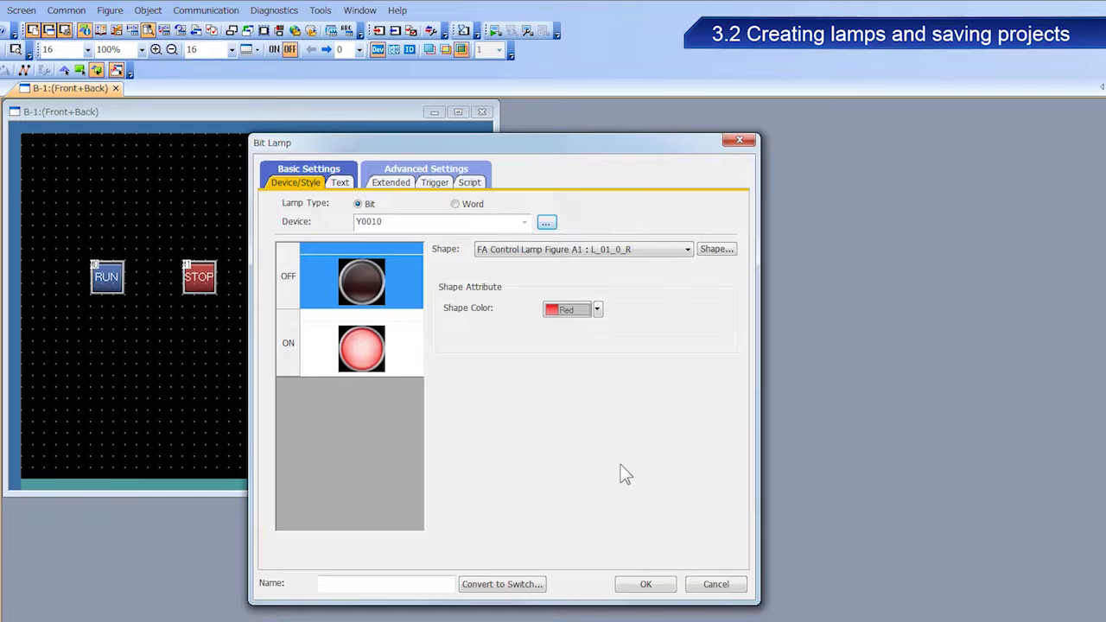
Set the lamp's shape colour to Green for both the OFF and ON states
{"action": "left_click", "coordinate": [596, 309]}
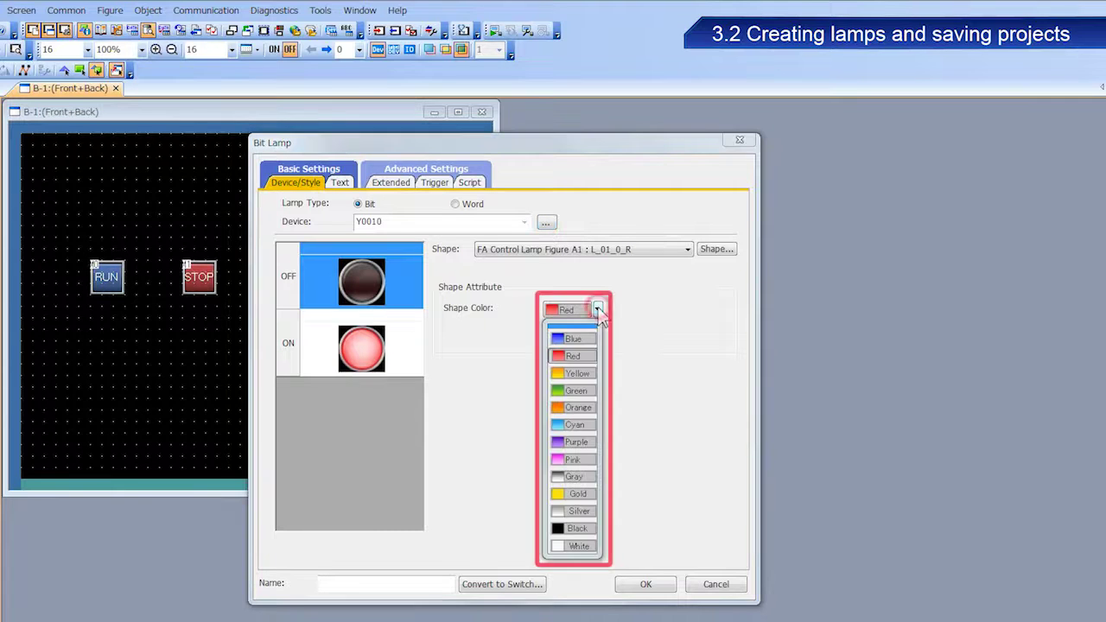
{"action": "left_click", "coordinate": [586, 391]}
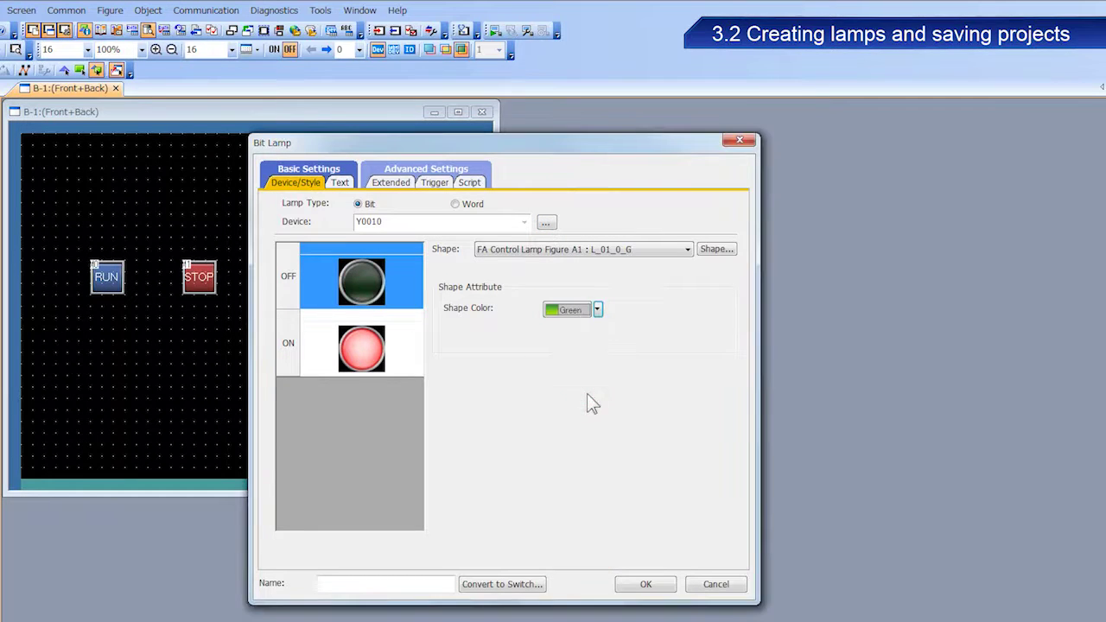
{"action": "left_click", "coordinate": [405, 352]}
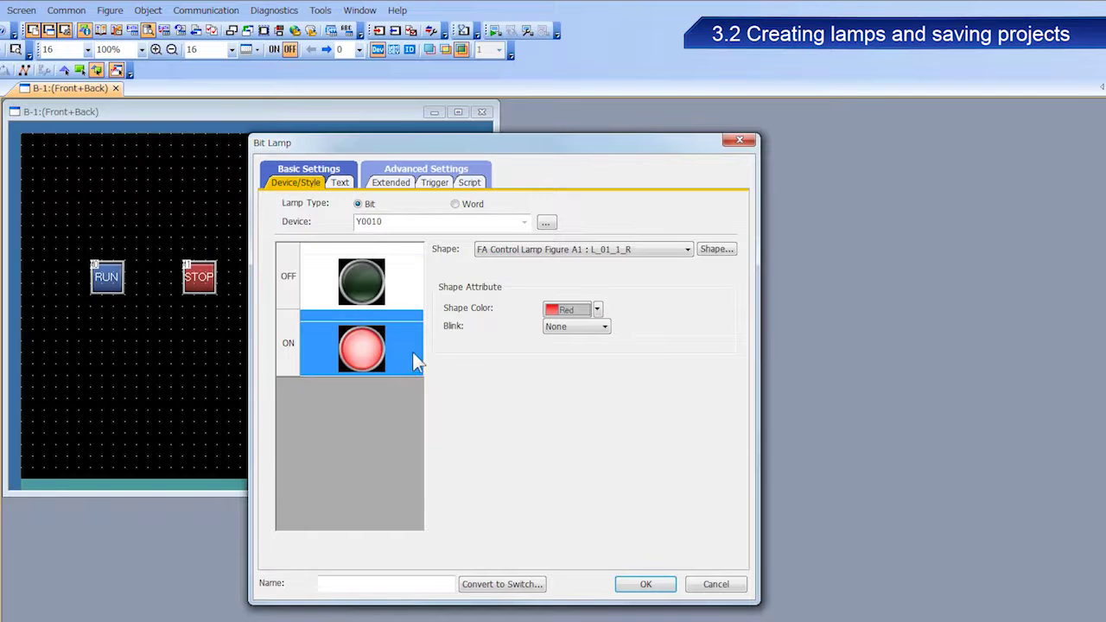
{"action": "left_click", "coordinate": [596, 309]}
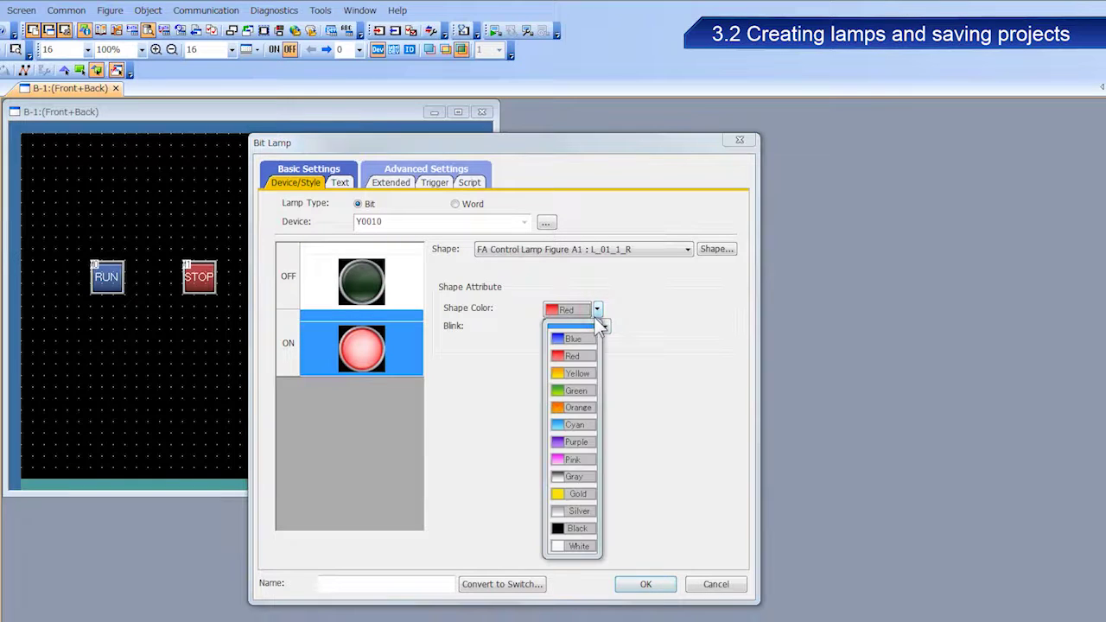
{"action": "left_click", "coordinate": [585, 391]}
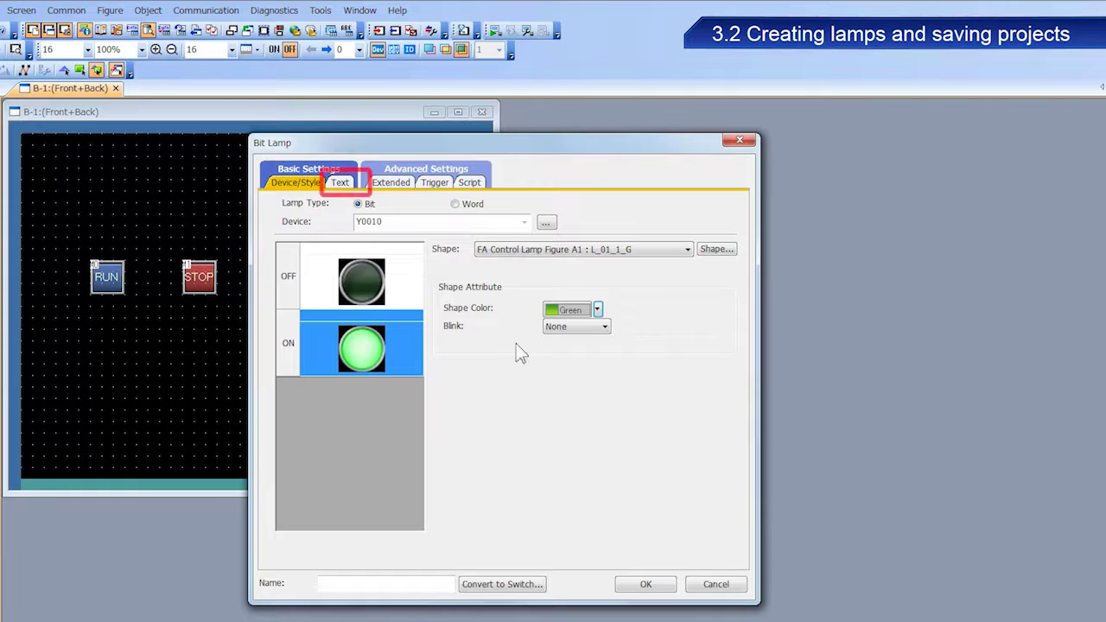
{"action": "left_click", "coordinate": [346, 186]}
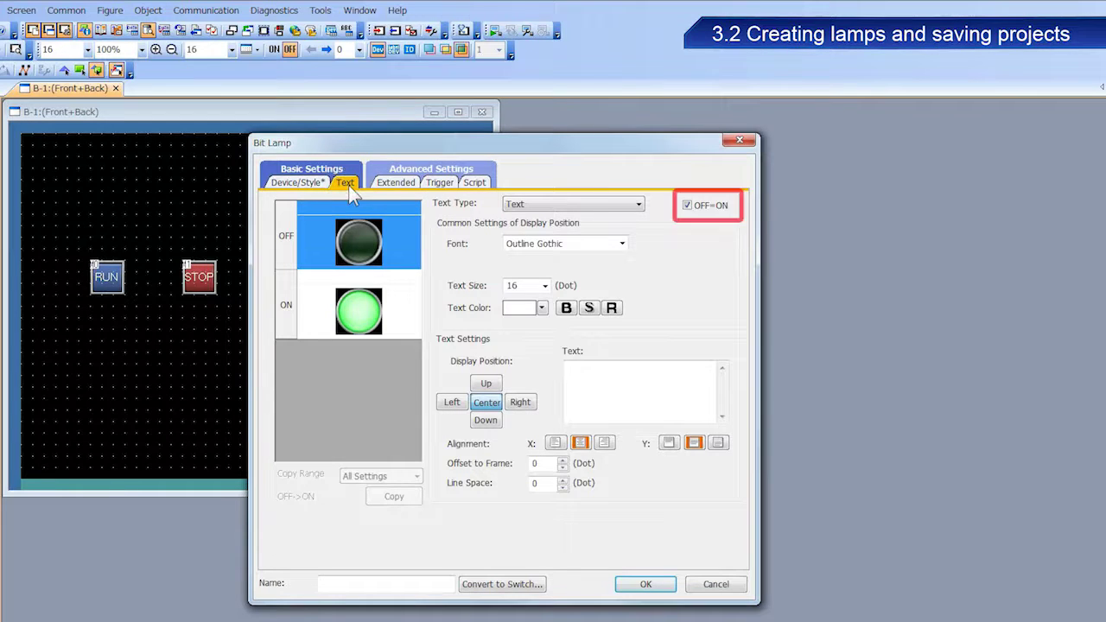
Enable separate OFF/ON text and label the OFF state 'STOP' at text size 12
{"action": "left_click", "coordinate": [687, 207]}
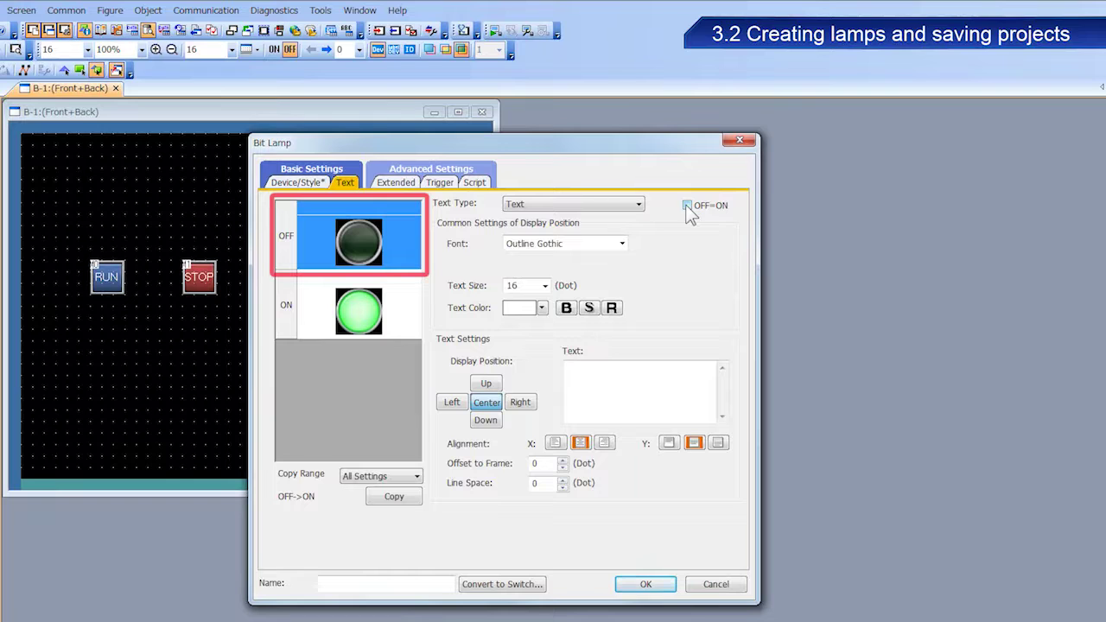
{"action": "left_click", "coordinate": [545, 286]}
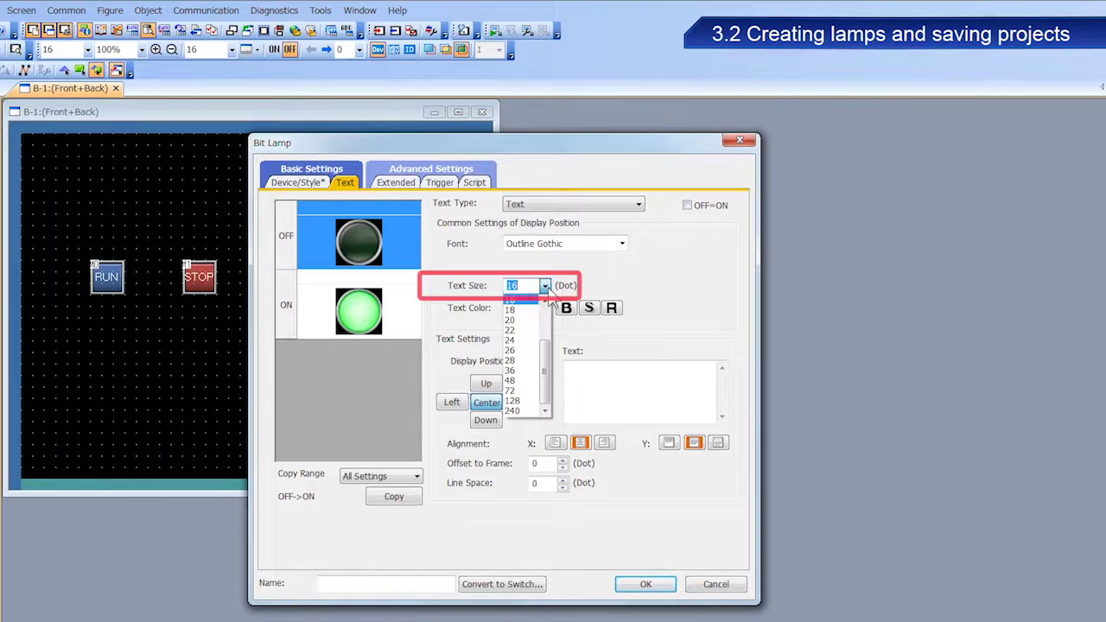
{"action": "scroll", "coordinate": [540, 302], "scroll_direction": "up", "scroll_amount": 2}
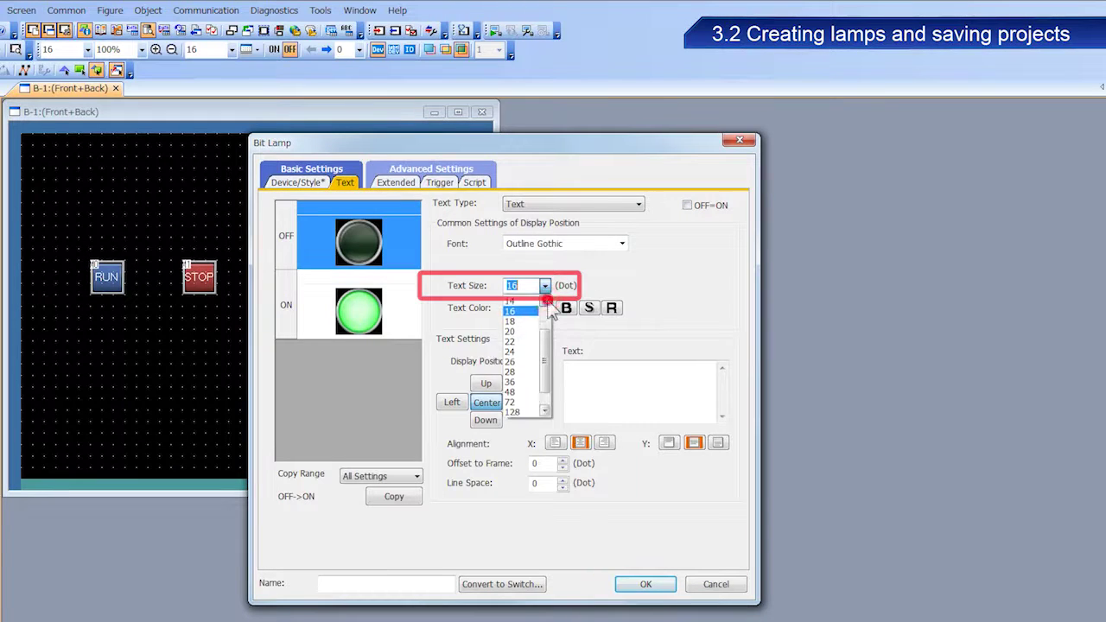
{"action": "left_click", "coordinate": [529, 300]}
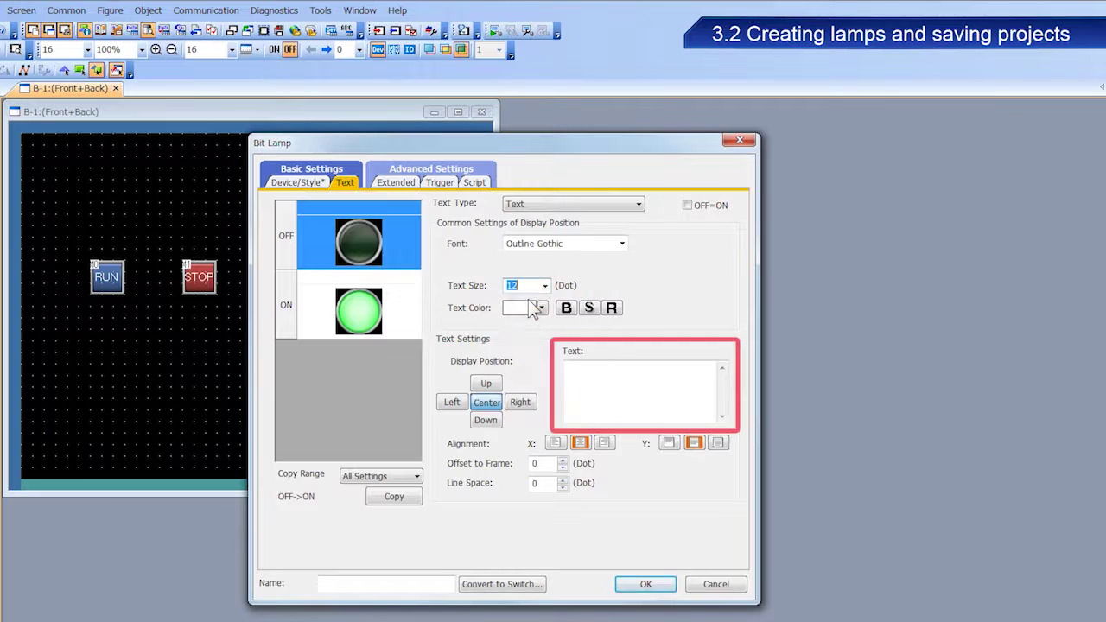
{"action": "left_click", "coordinate": [579, 367]}
{"action": "type", "text": "STOP"}
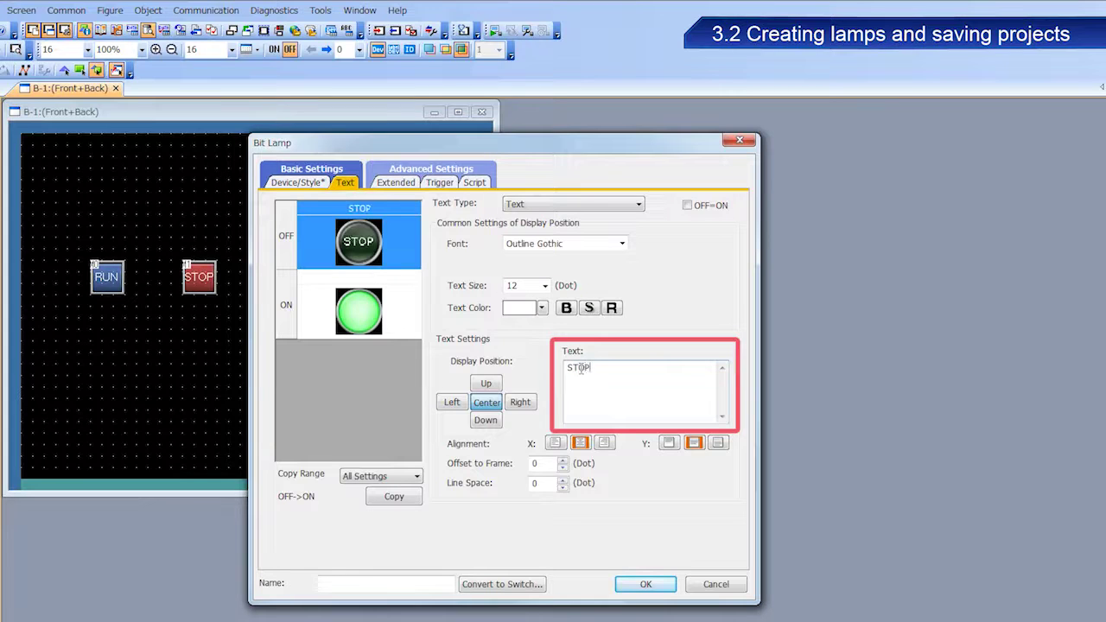
Label the ON state 'RUN' in black size-12 text and confirm the lamp settings
{"action": "left_click", "coordinate": [408, 324]}
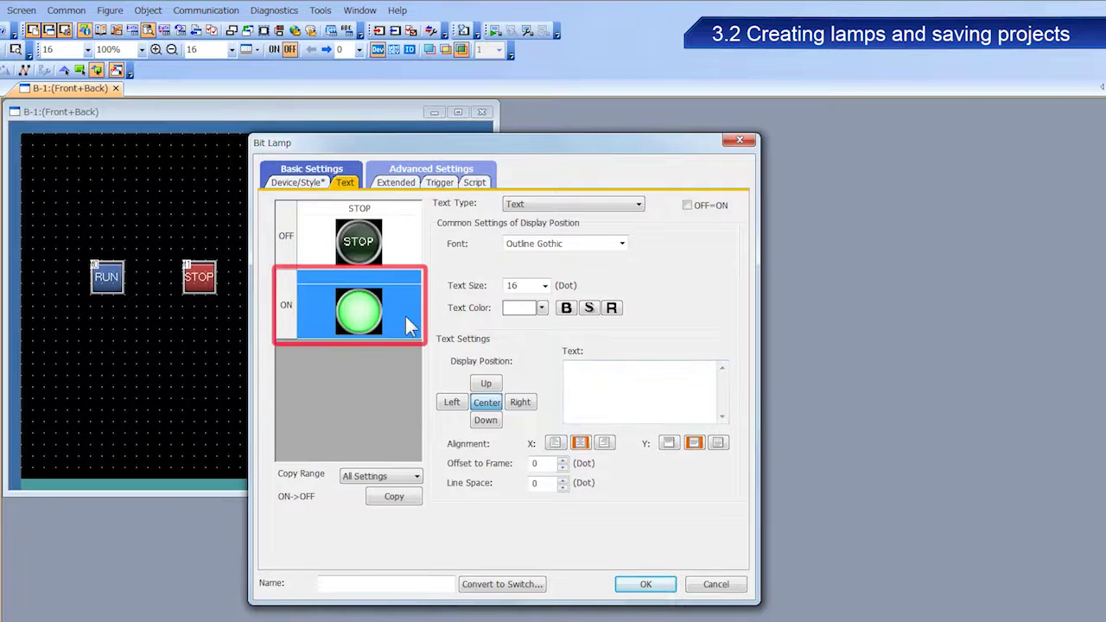
{"action": "left_click", "coordinate": [544, 286]}
{"action": "scroll", "coordinate": [527, 345], "scroll_direction": "up", "scroll_amount": 1}
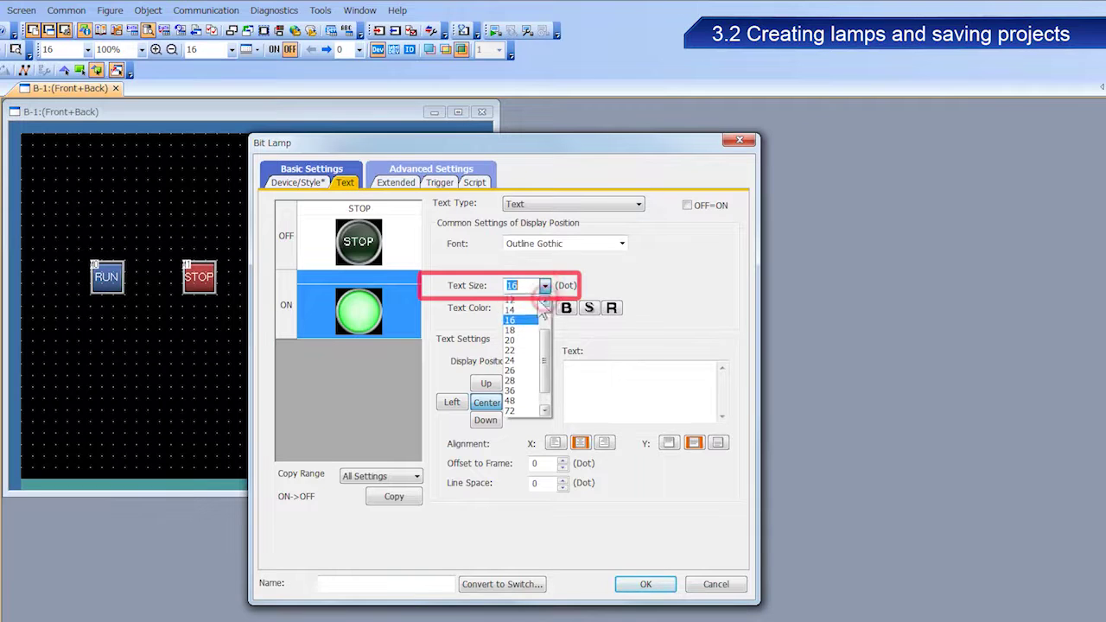
{"action": "left_click", "coordinate": [524, 311]}
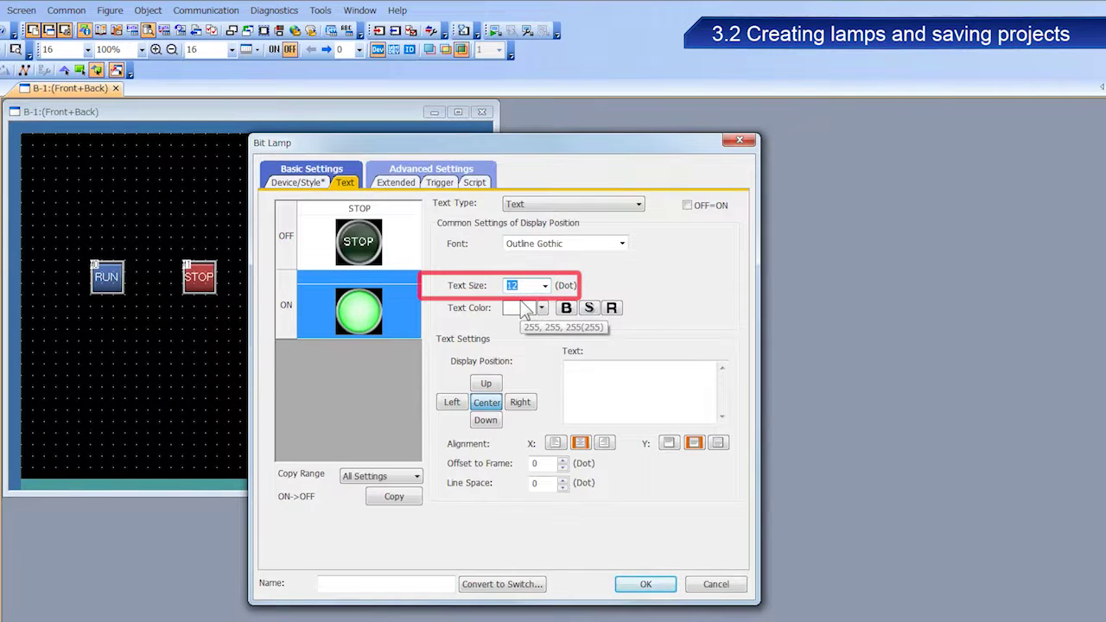
{"action": "left_click", "coordinate": [541, 307]}
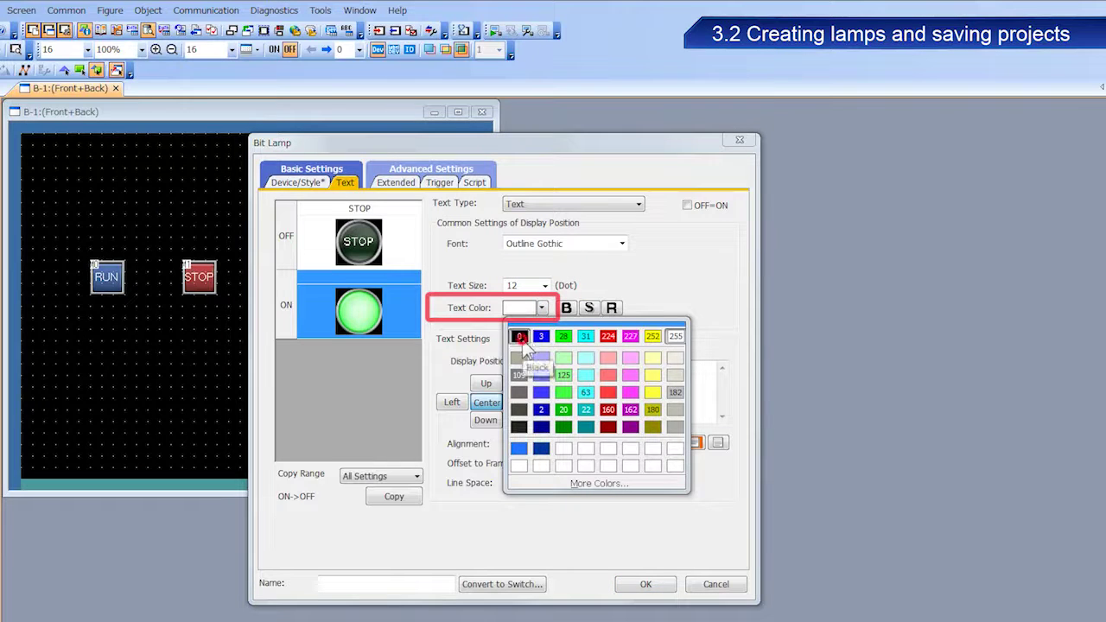
{"action": "left_click", "coordinate": [519, 336]}
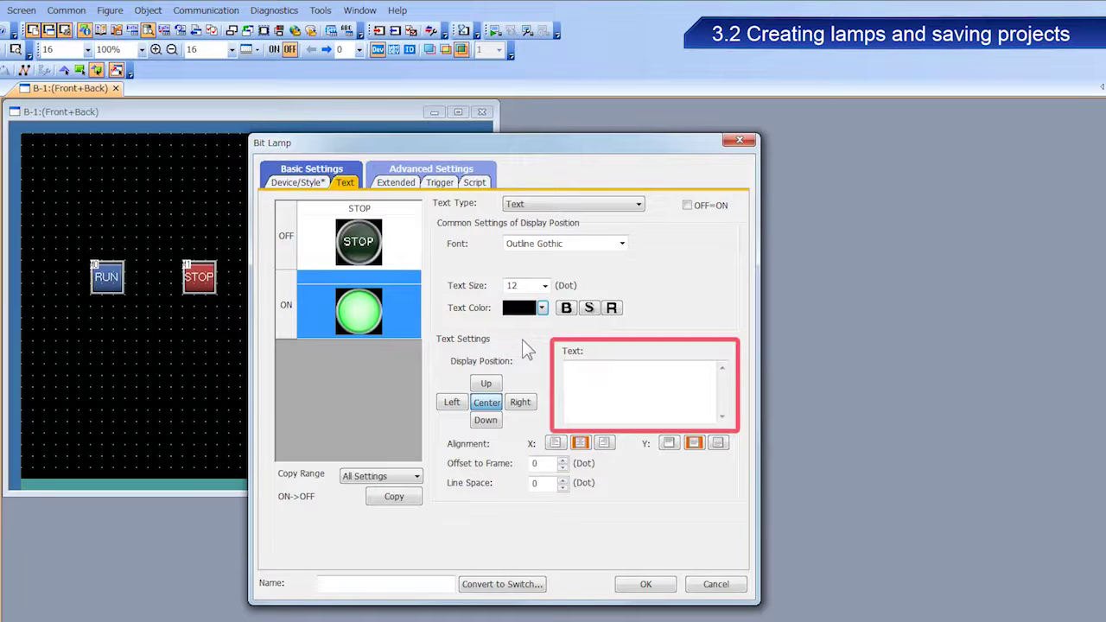
{"action": "left_click", "coordinate": [579, 371]}
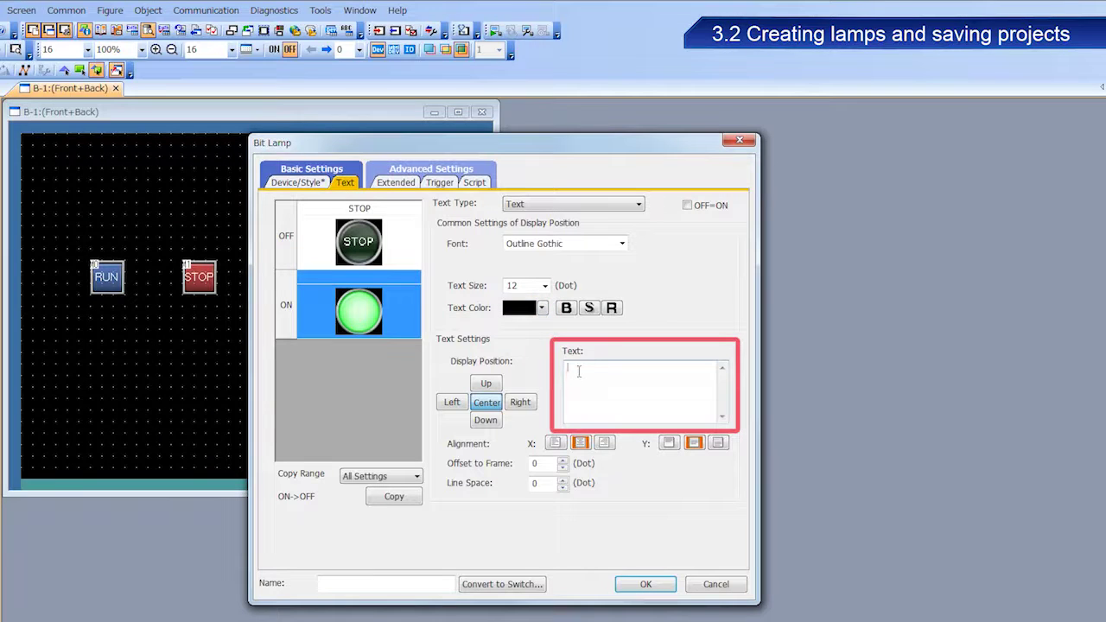
{"action": "type", "text": "RUN"}
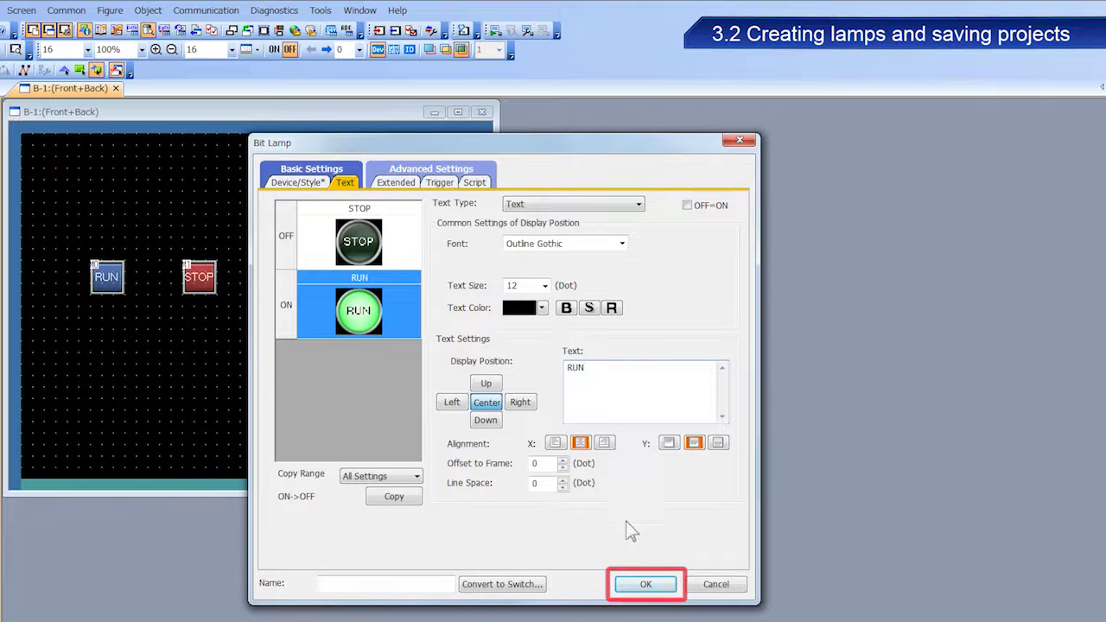
{"action": "left_click", "coordinate": [661, 590]}
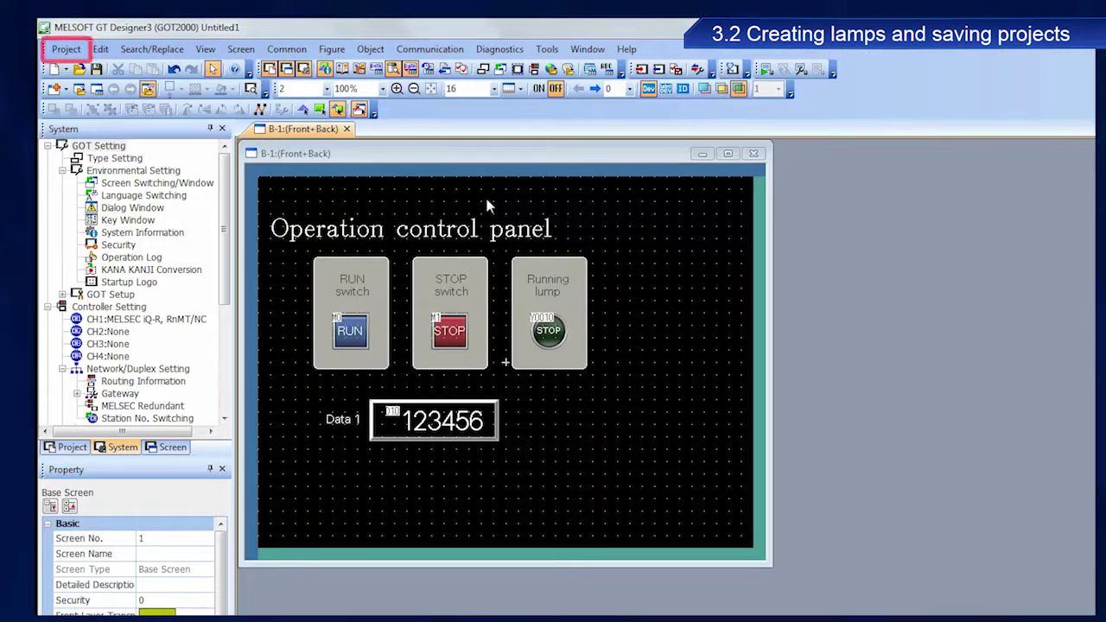
Bring up the Project menu's file commands
{"action": "left_click", "coordinate": [75, 50]}
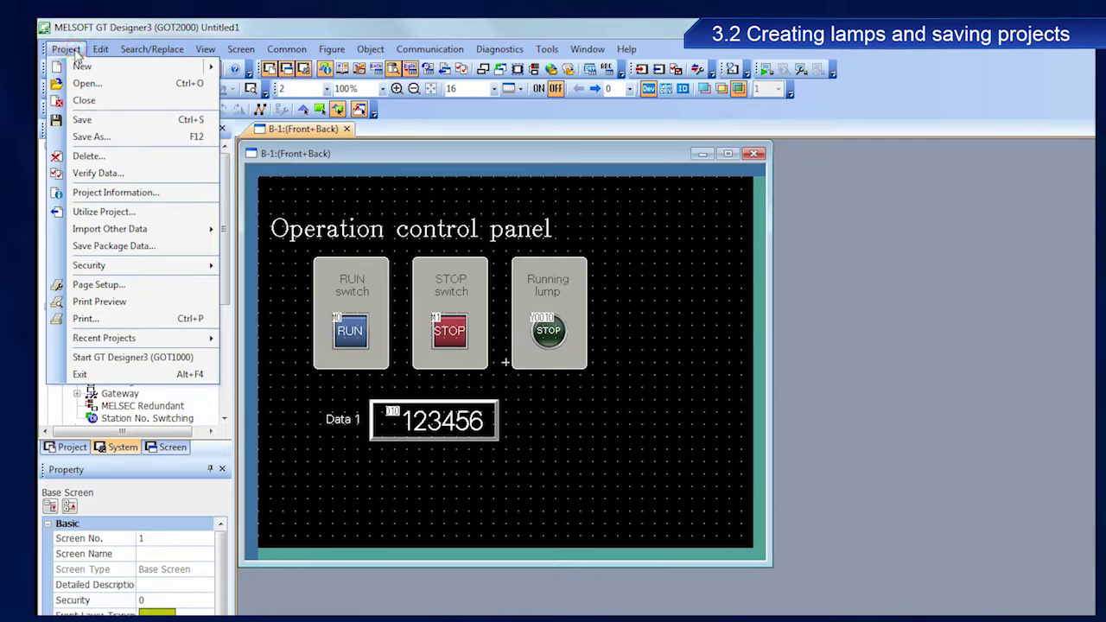
Save the project under the new name 'Introductory data' as a GTX file
{"action": "left_click", "coordinate": [122, 140]}
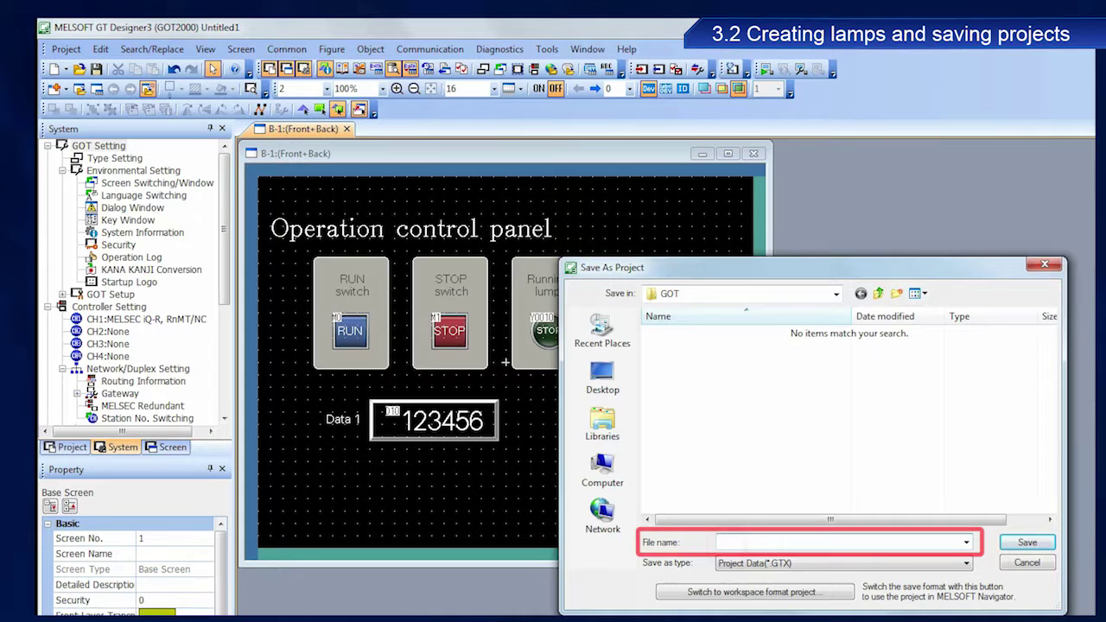
{"action": "type", "text": "nt"}
{"action": "type", "text": "ro"}
{"action": "type", "text": "ductory "}
{"action": "type", "text": "data"}
{"action": "key", "text": "Tab"}
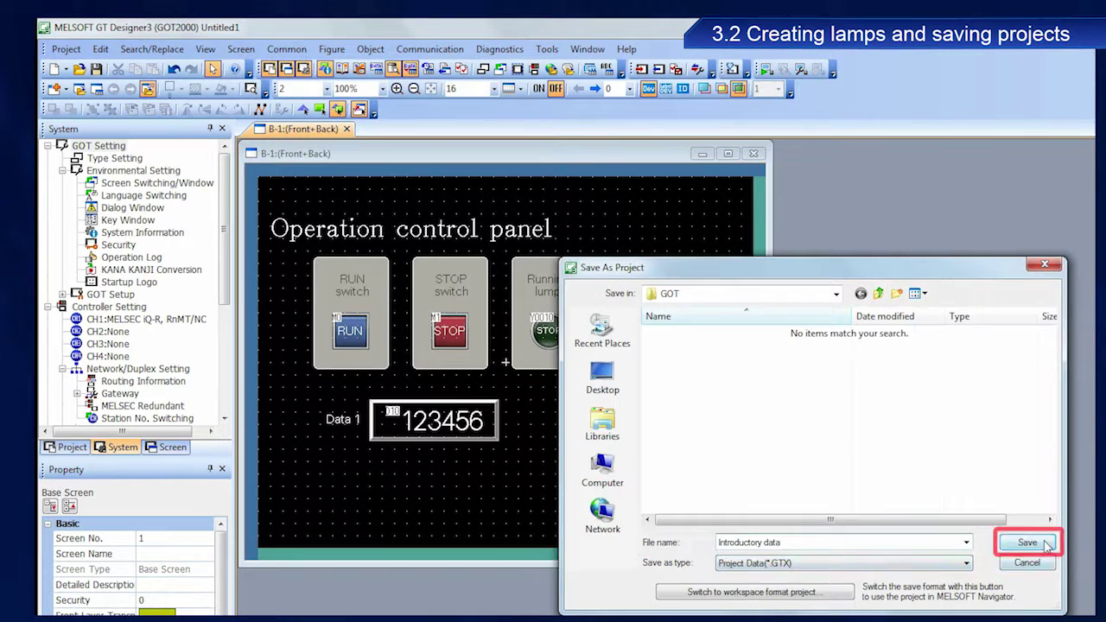
{"action": "left_click", "coordinate": [1043, 541]}
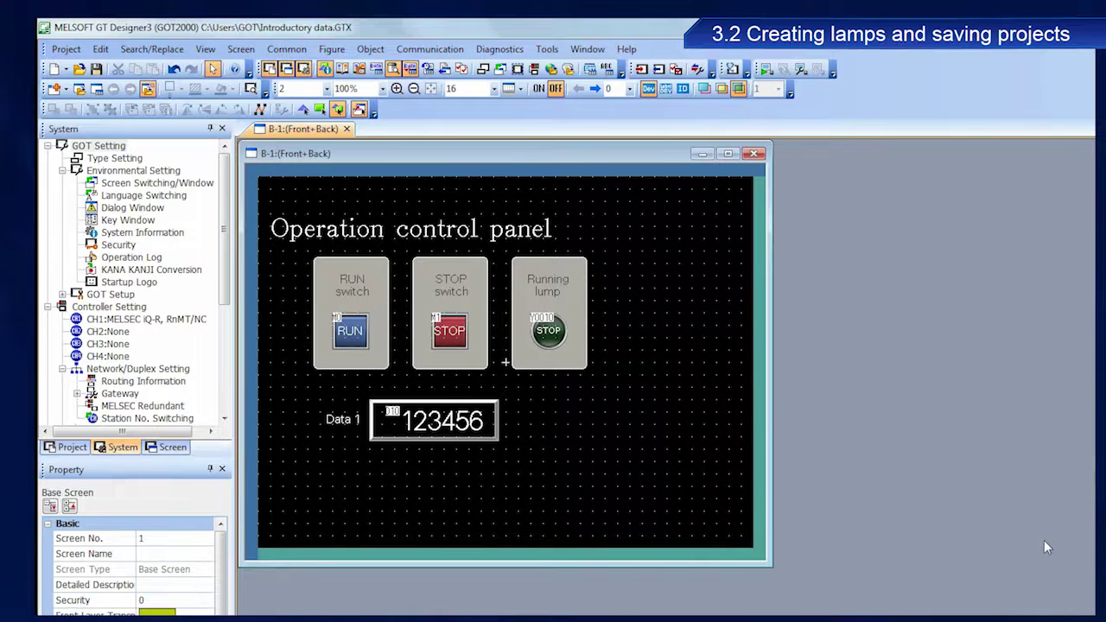